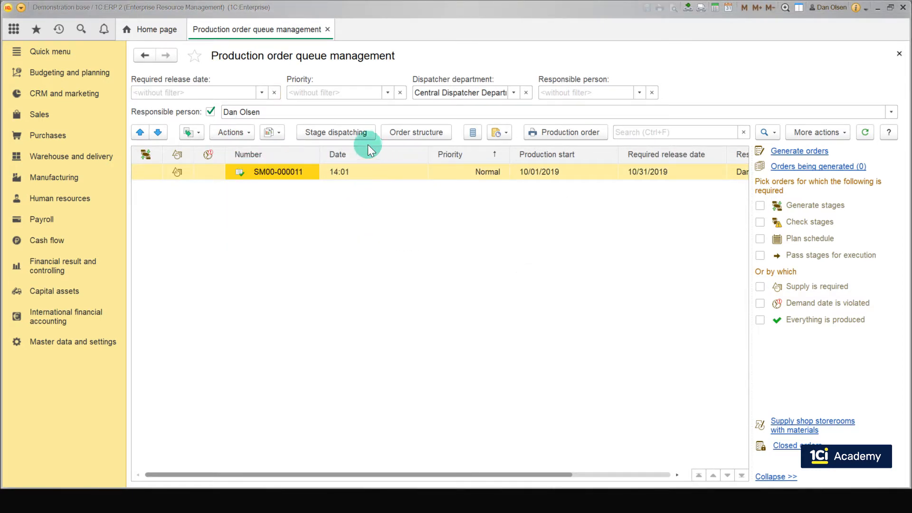
Step: Open stage dispatching for order SM00-000011, then open Operation planning from the Manufacturing section
click(357, 130)
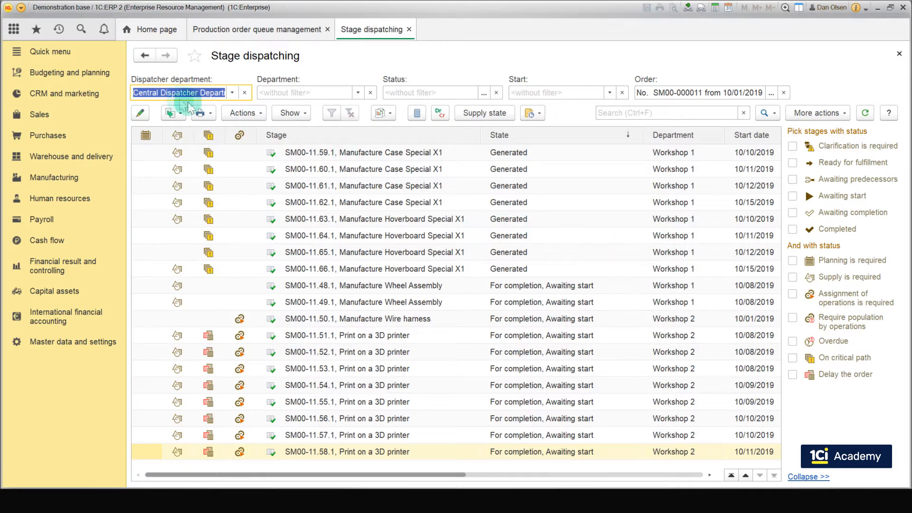
click(68, 181)
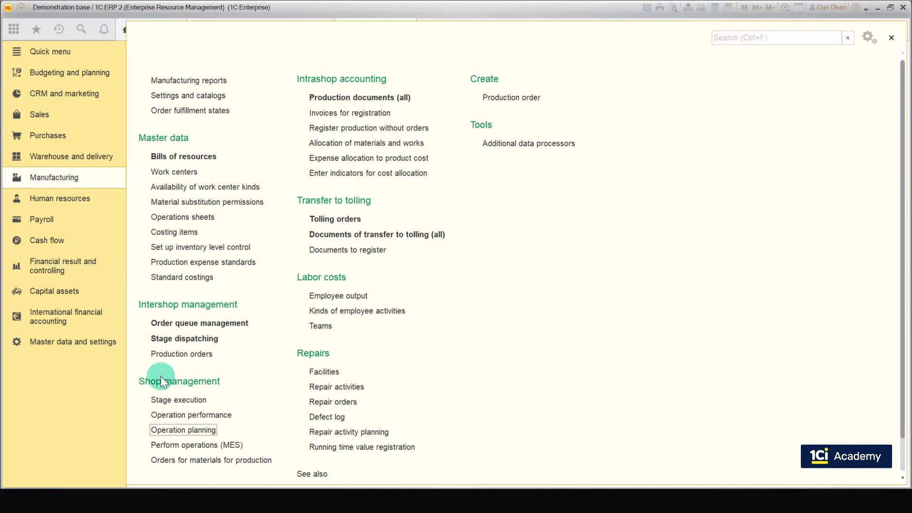
click(201, 430)
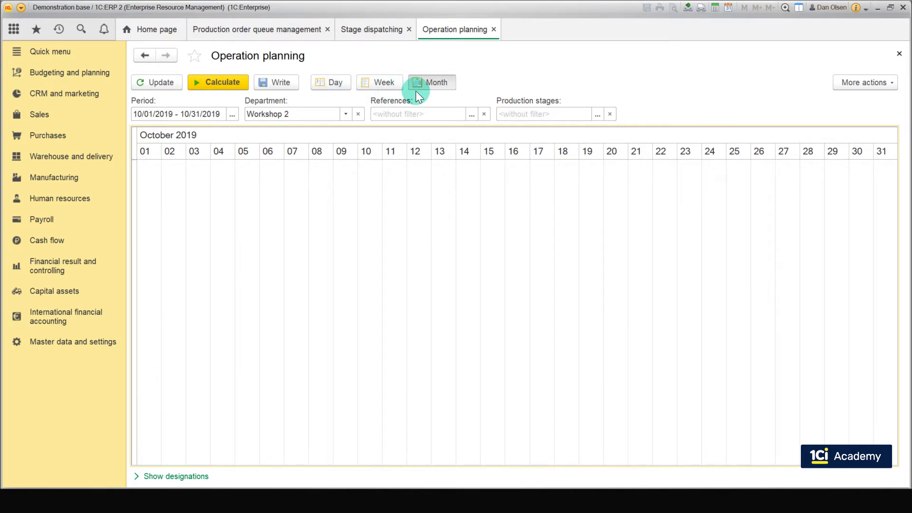
Step: Open the calculation parameters and set the planning timepoint to a custom date of Beginning of tomorrow
click(244, 82)
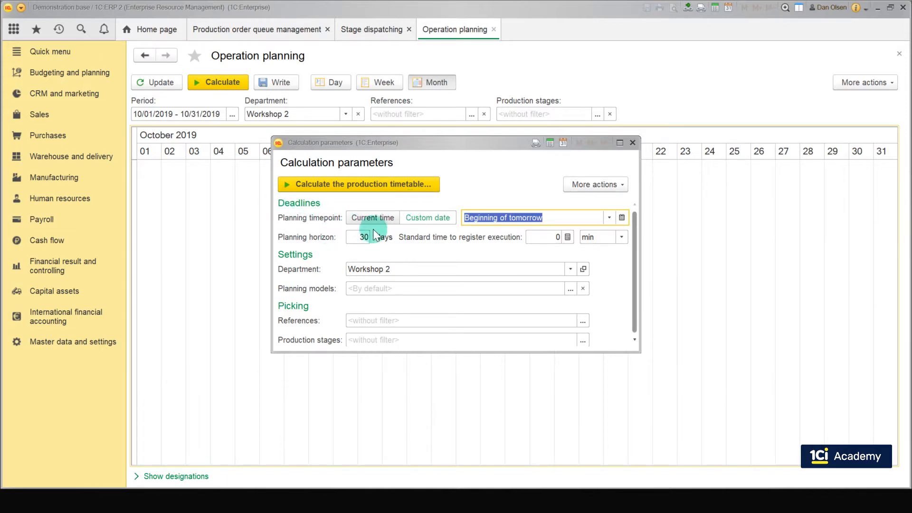
click(426, 219)
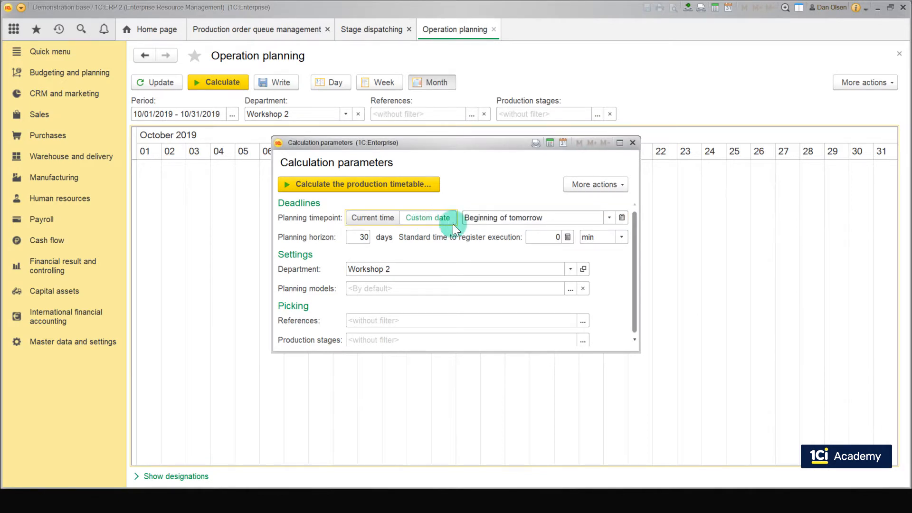
click(607, 216)
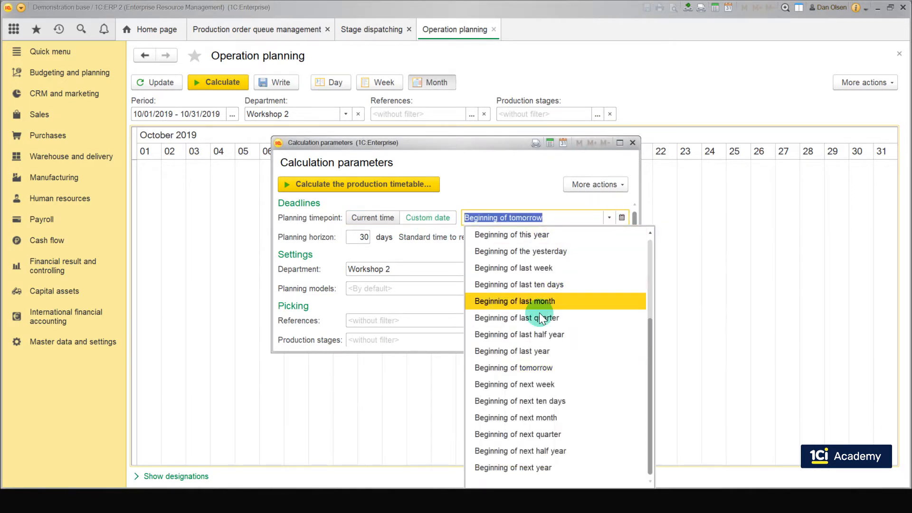
click(544, 366)
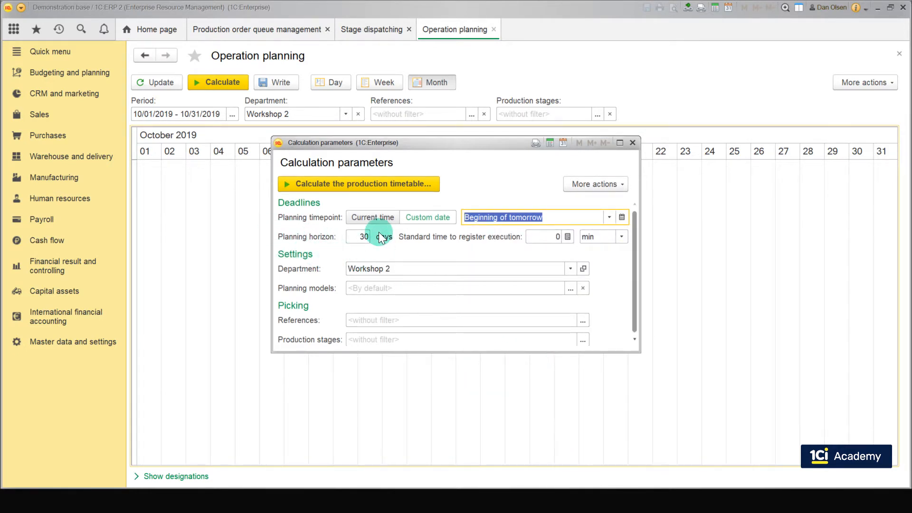
Step: Set the standard time to register execution to 1 day
double_click(357, 235)
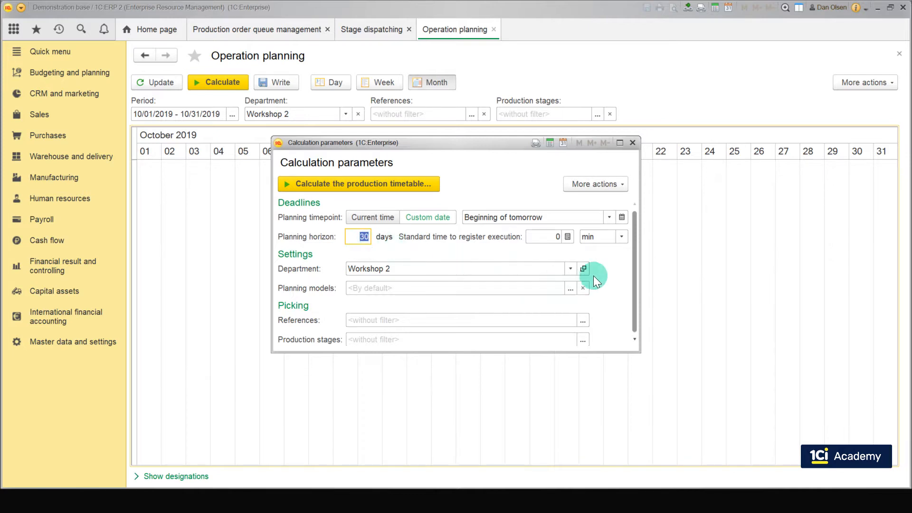
click(624, 241)
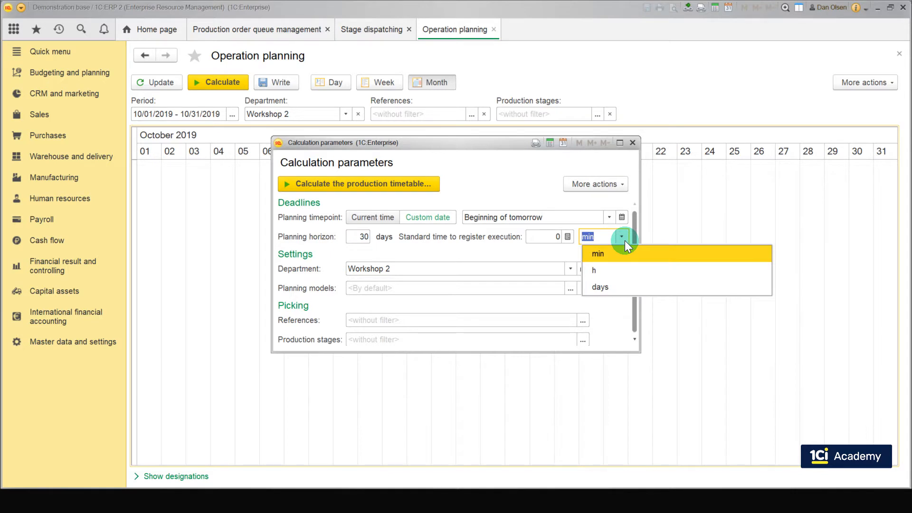
click(596, 288)
click(545, 237)
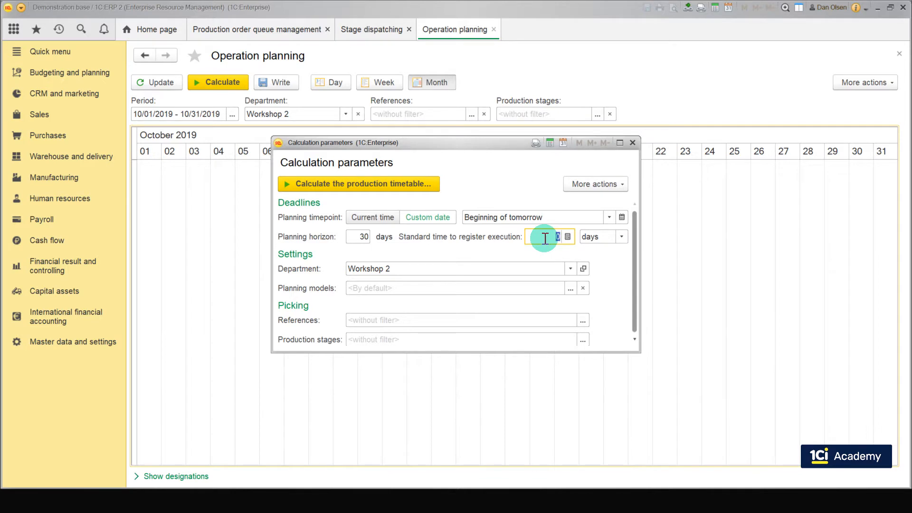
text(1)
click(563, 252)
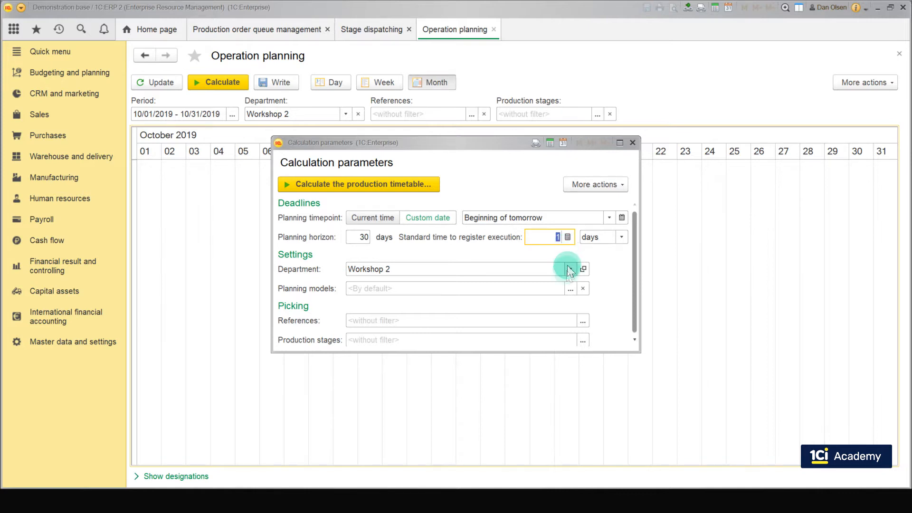
Step: Calculate the production timetable for Workshop 2 with the default planning models
click(570, 289)
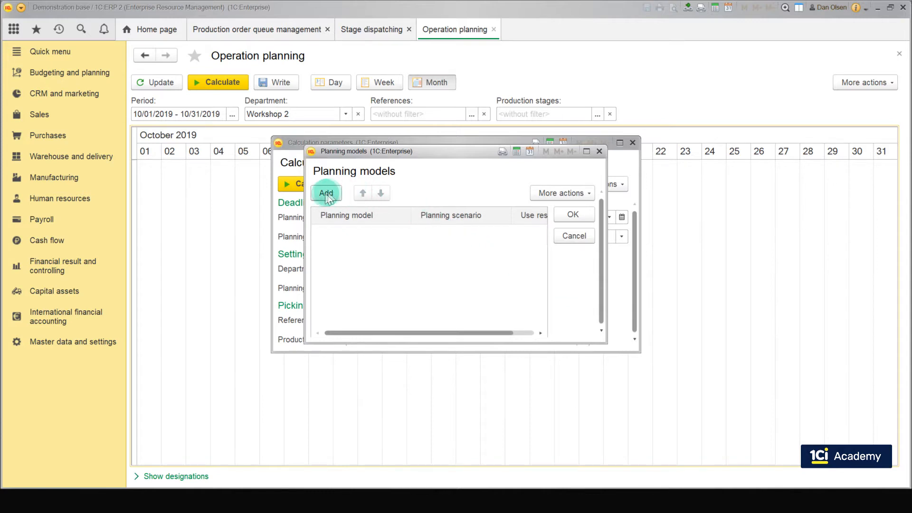
click(599, 152)
click(425, 183)
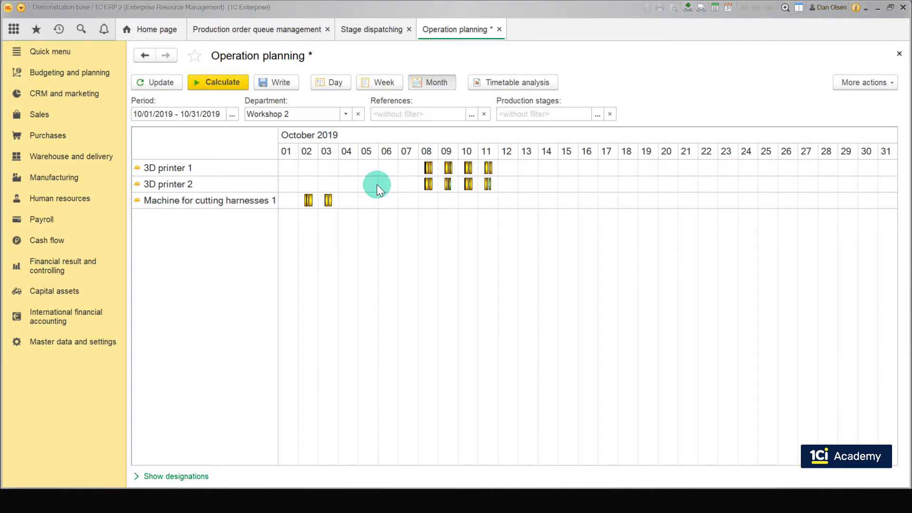
Step: Reopen the calculation parameters and review the Lean production planning model's optimization criteria and load method
click(240, 82)
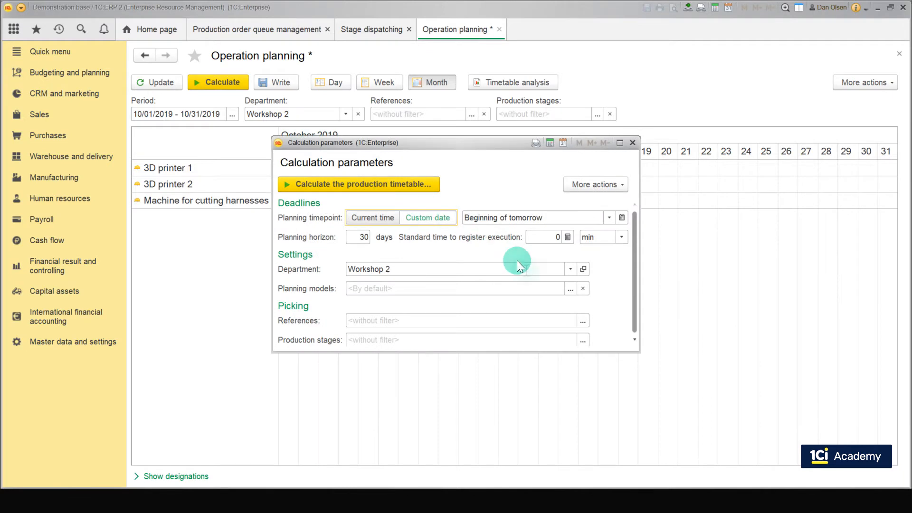
click(568, 288)
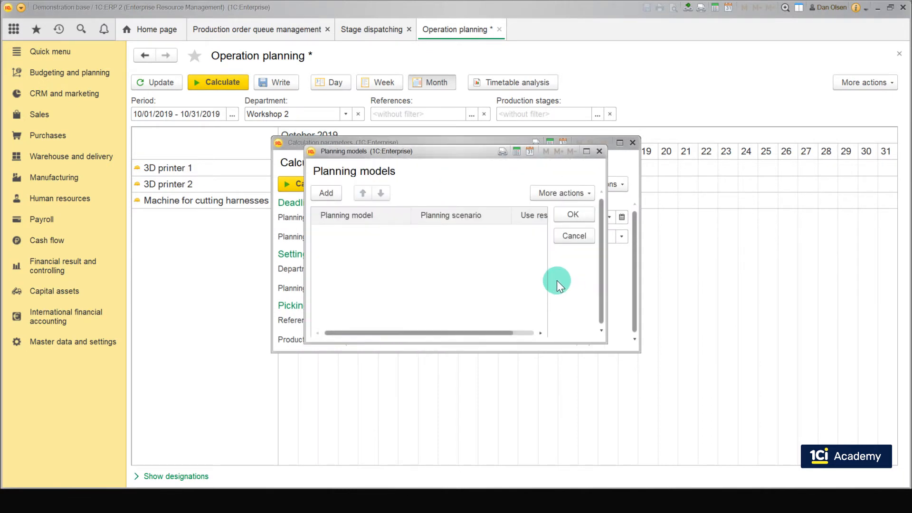
click(326, 192)
click(336, 309)
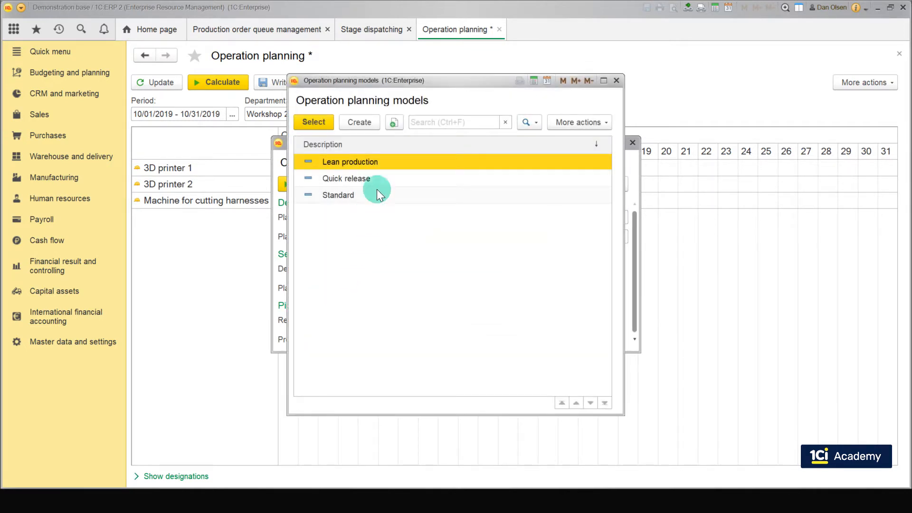
right_click(353, 158)
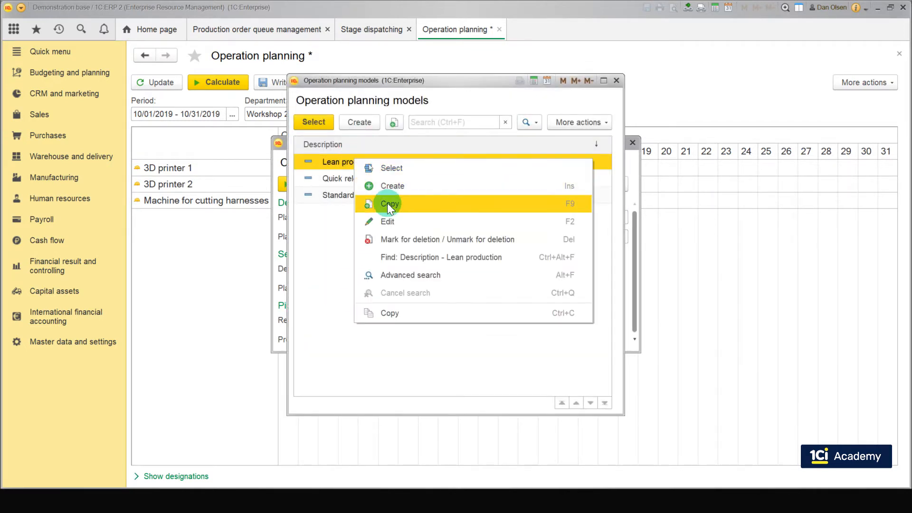
click(392, 220)
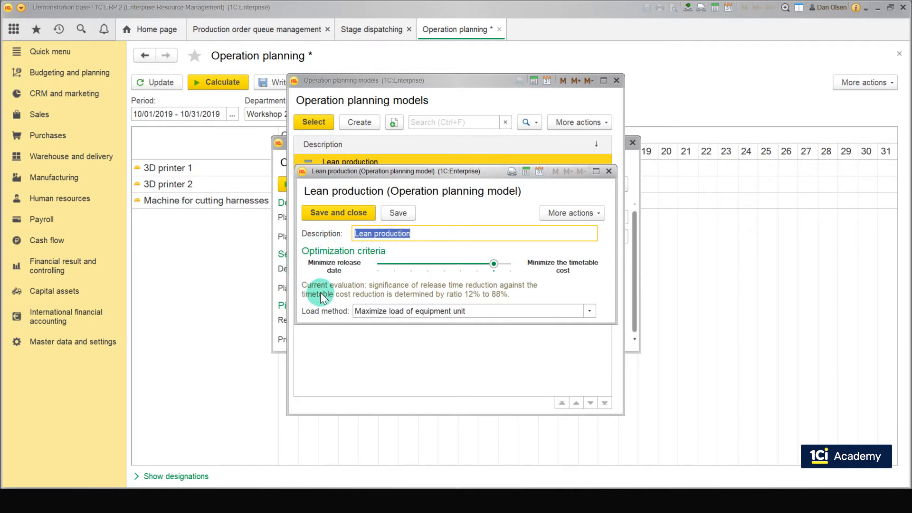
mouse_move(346, 269)
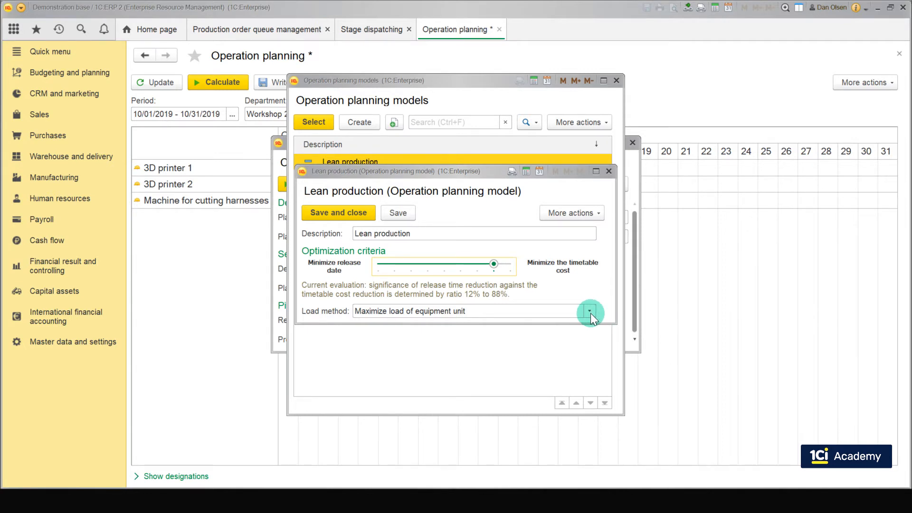
click(591, 312)
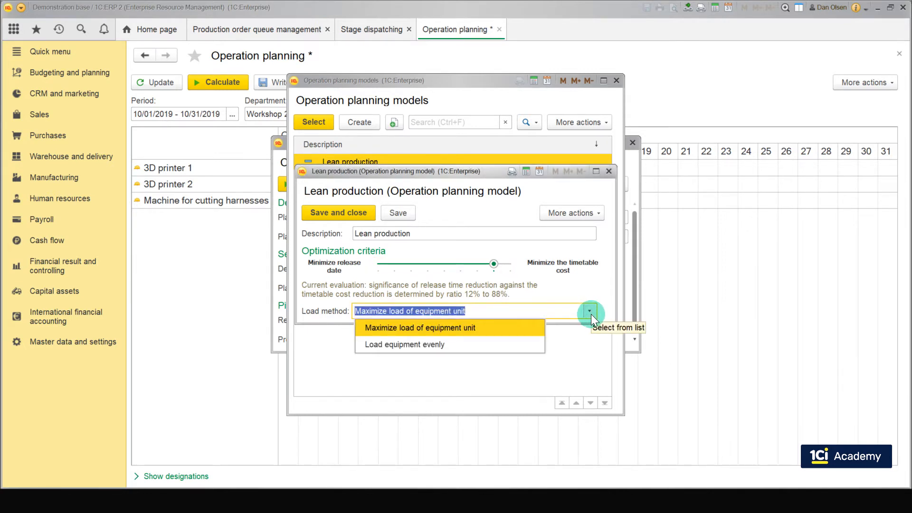
click(531, 330)
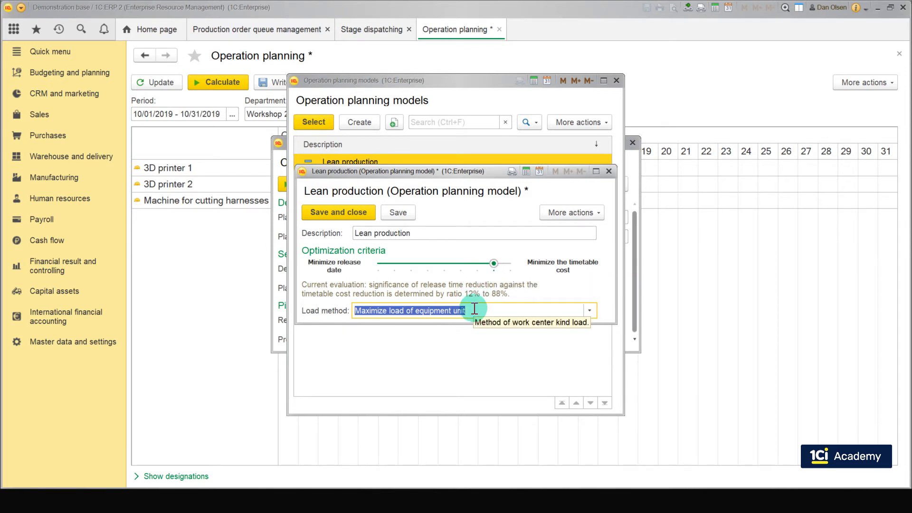
click(365, 217)
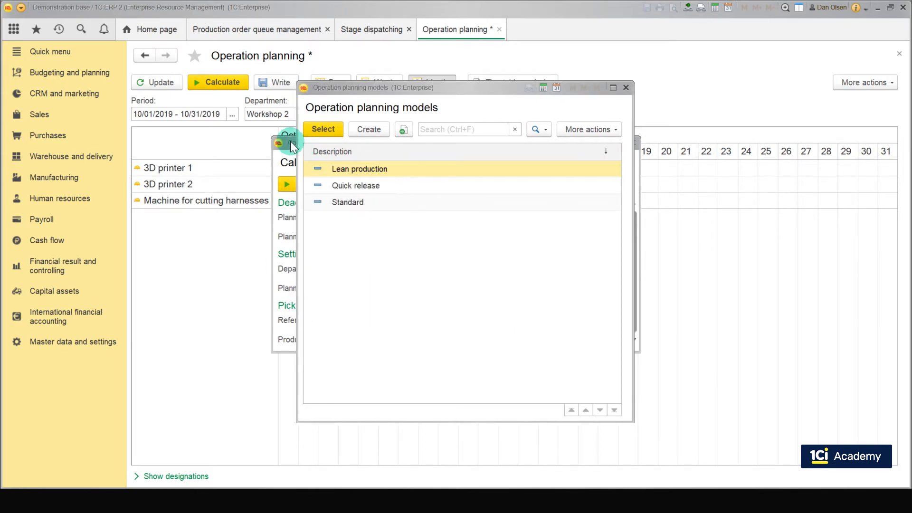
Step: Add the Lean production and Quick release planning models, opening Quick release to review its settings
click(309, 135)
click(327, 194)
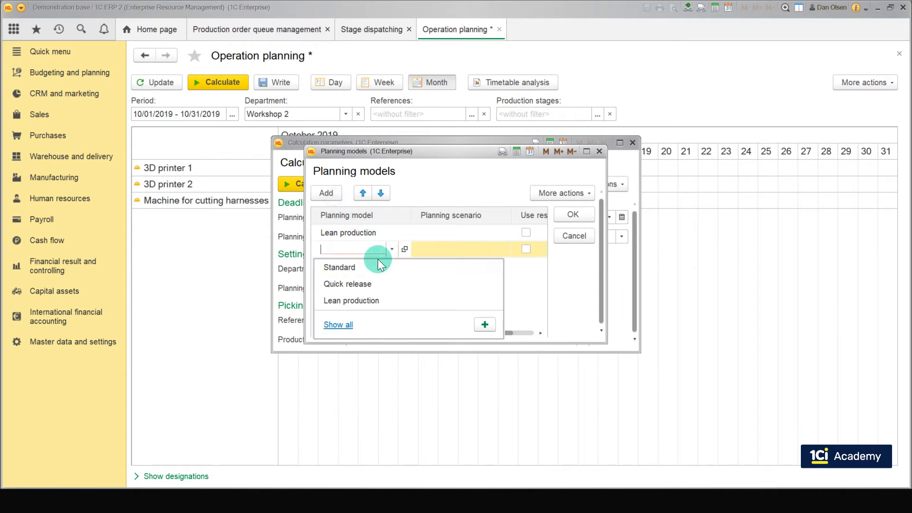
click(368, 284)
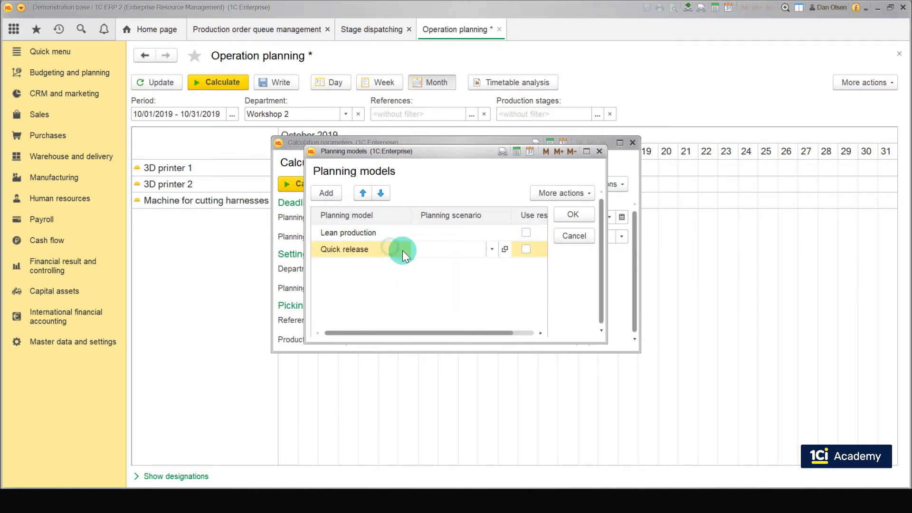
click(404, 249)
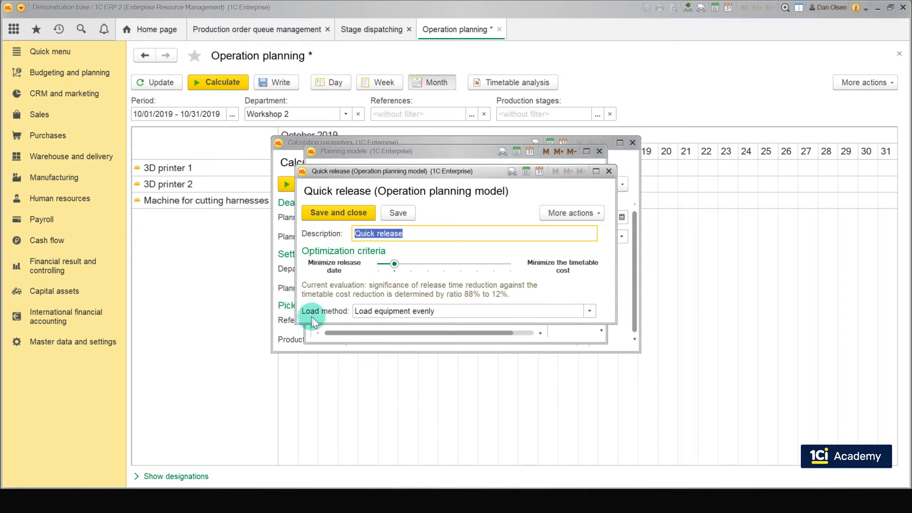
click(353, 210)
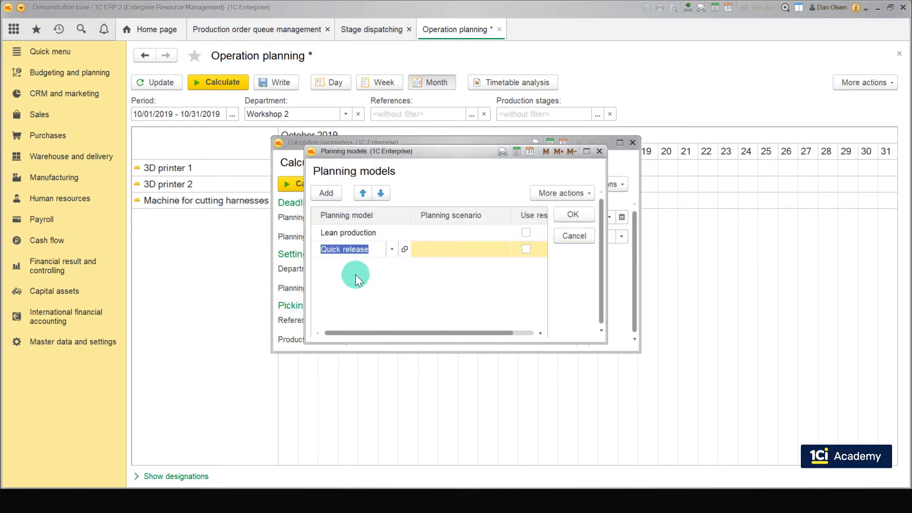
Step: Add the Standard planning model after reviewing its settings, and confirm the three planning models
click(326, 193)
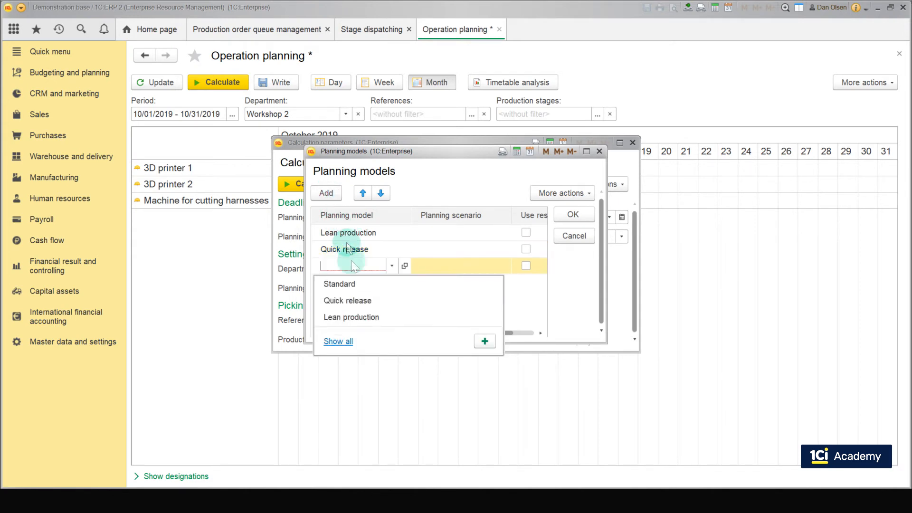
click(352, 284)
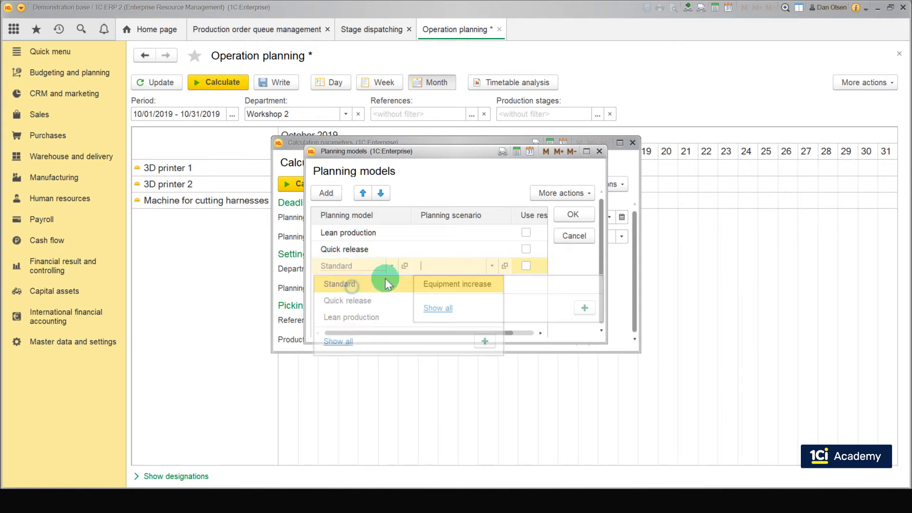
click(405, 266)
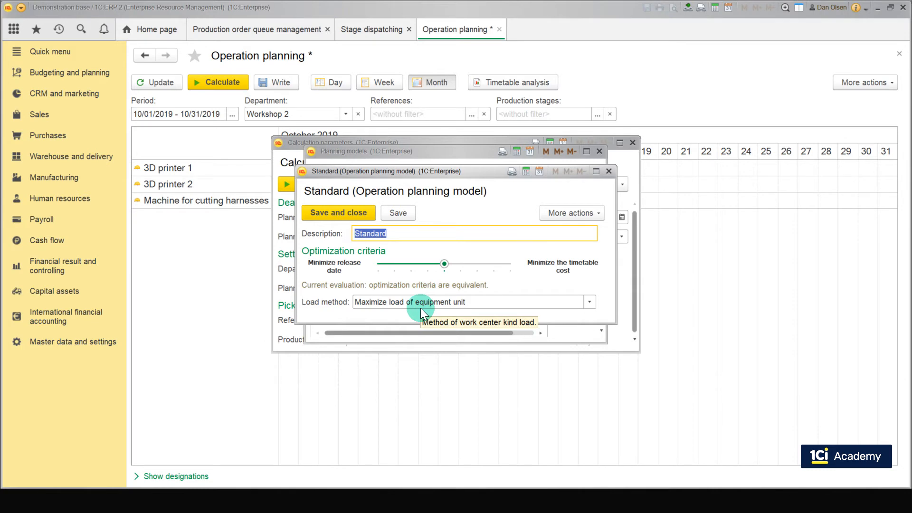
click(361, 214)
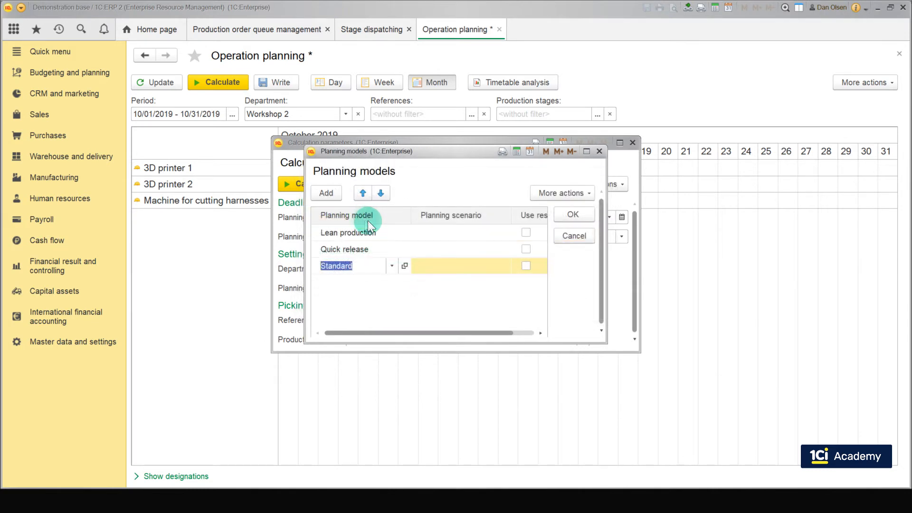
click(366, 294)
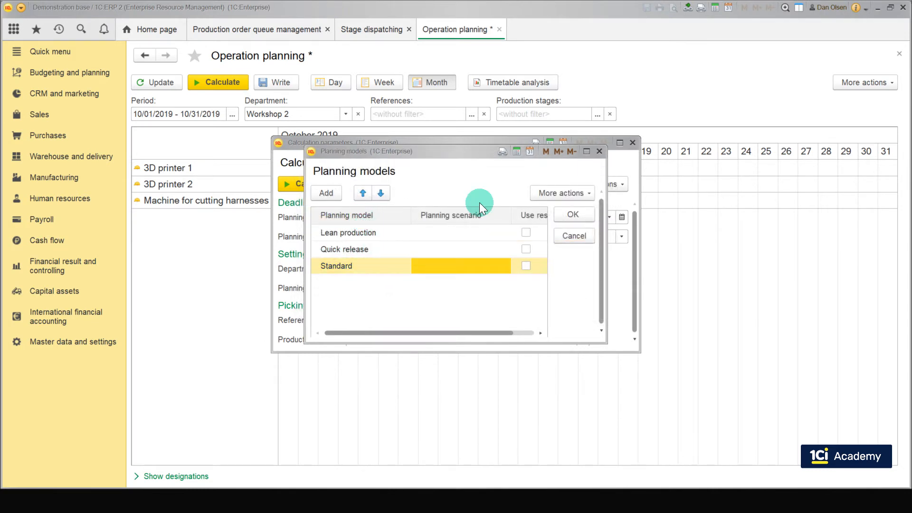
click(557, 209)
click(558, 210)
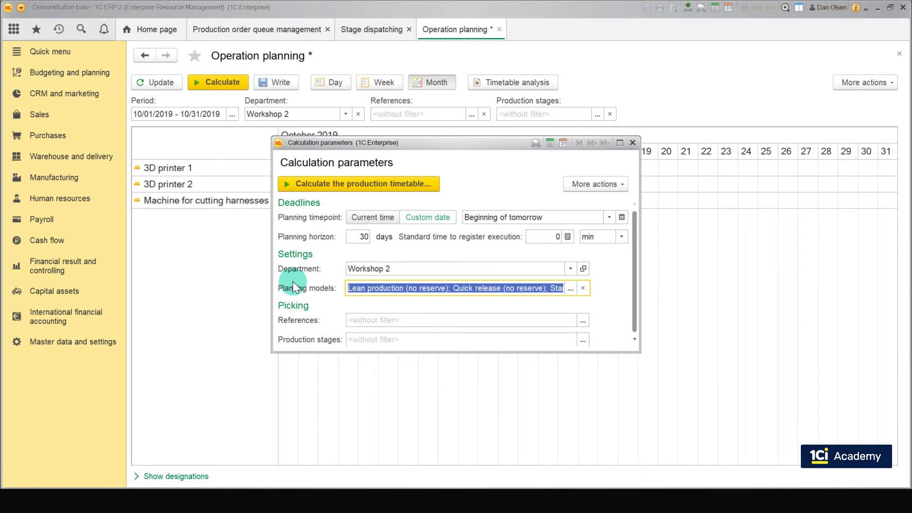
Step: Open the work center structure and view the work centers of the 3D printers kind
click(61, 177)
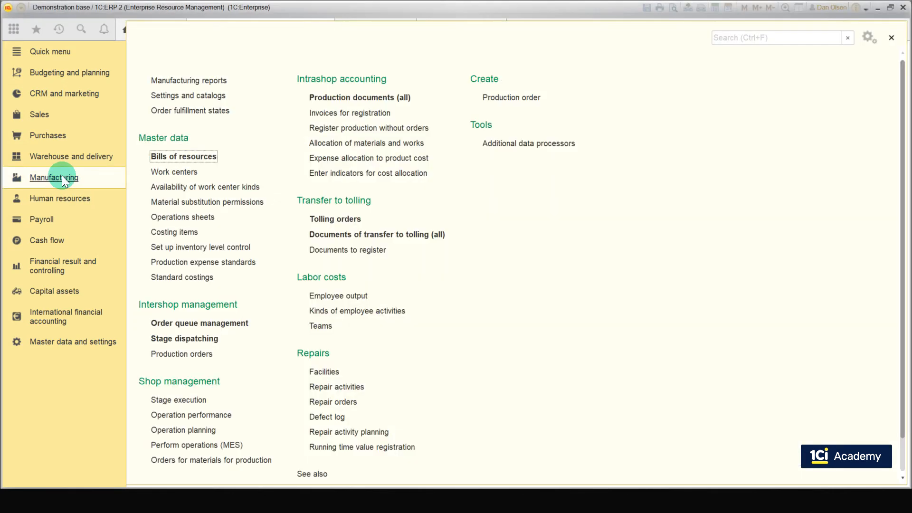
click(179, 172)
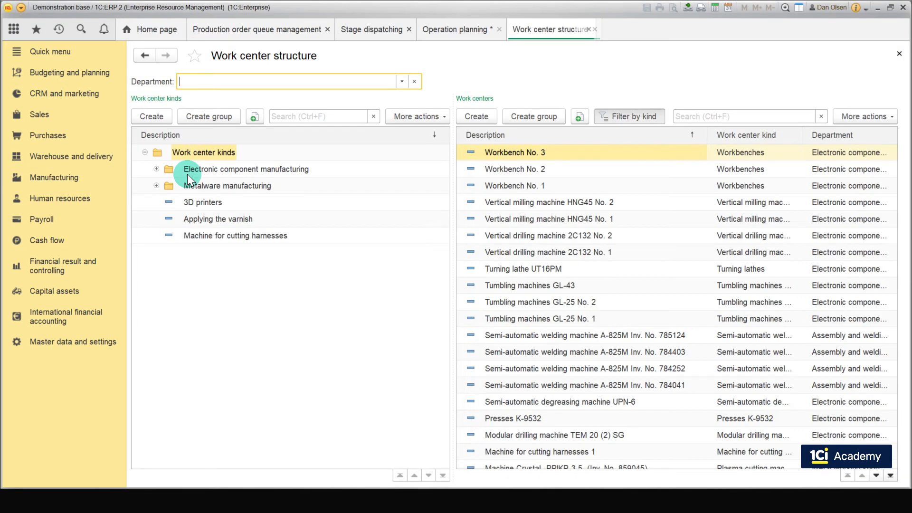
click(197, 203)
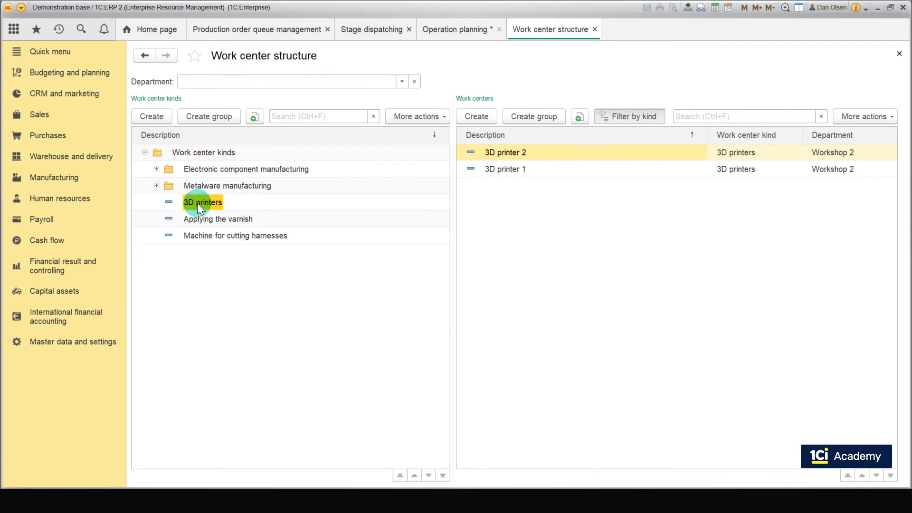
Step: Open the 3D printer 1 and 3D printer 2 work center cards to review their rates, then close them
double_click(504, 171)
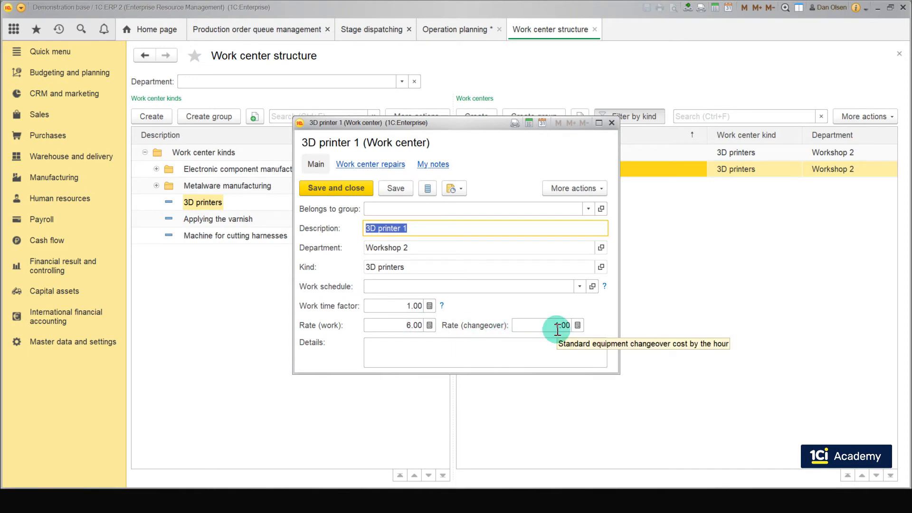
click(335, 189)
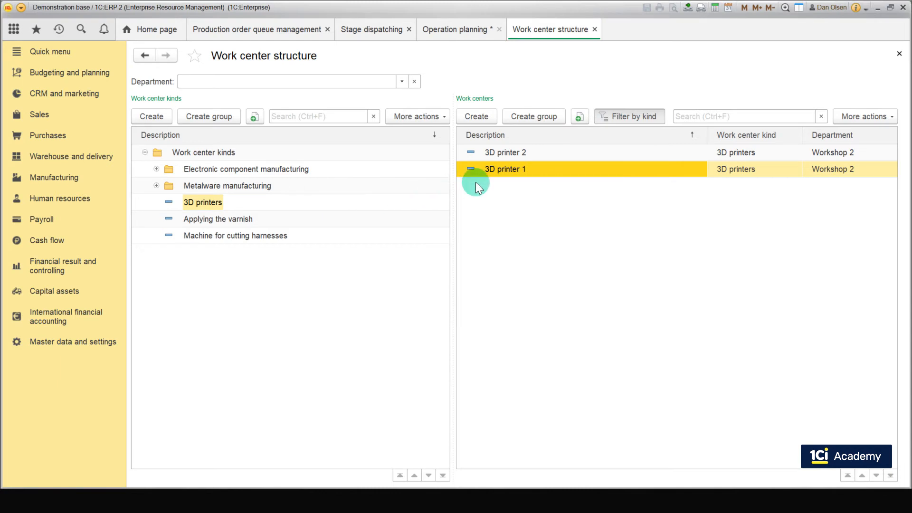
double_click(498, 152)
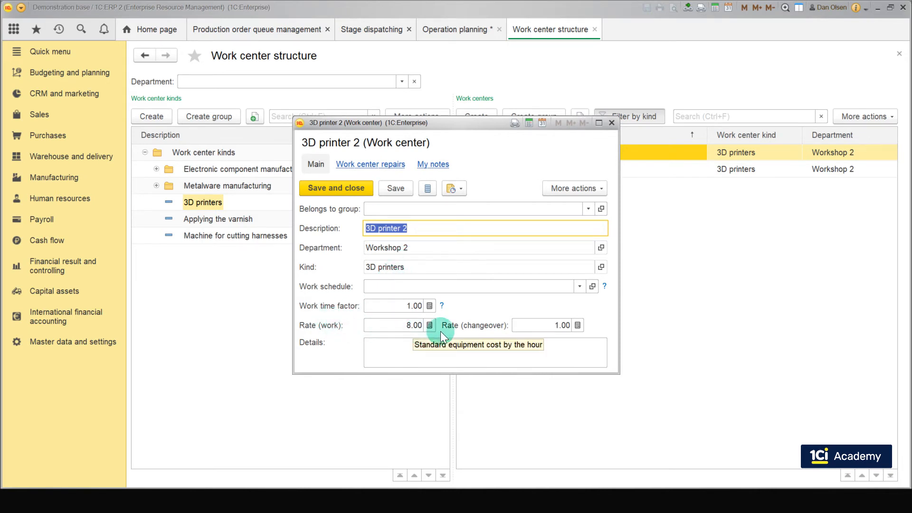
mouse_move(557, 325)
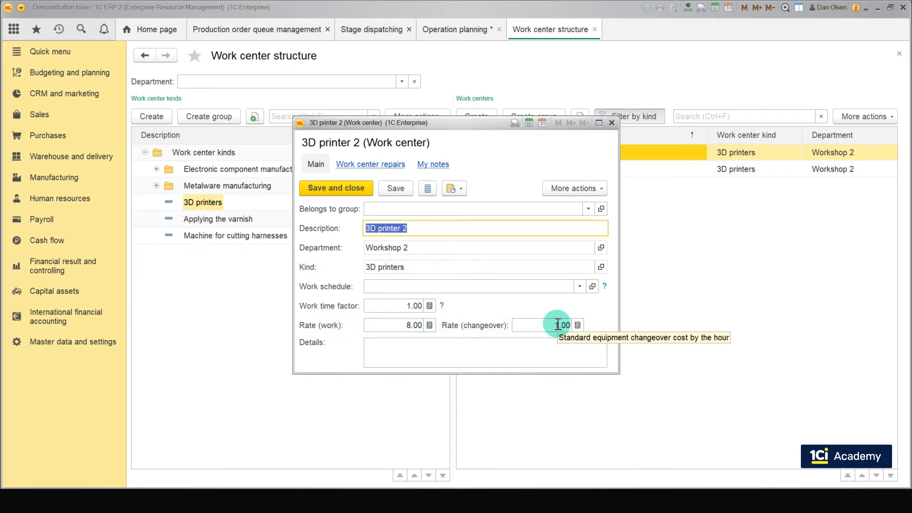
click(358, 189)
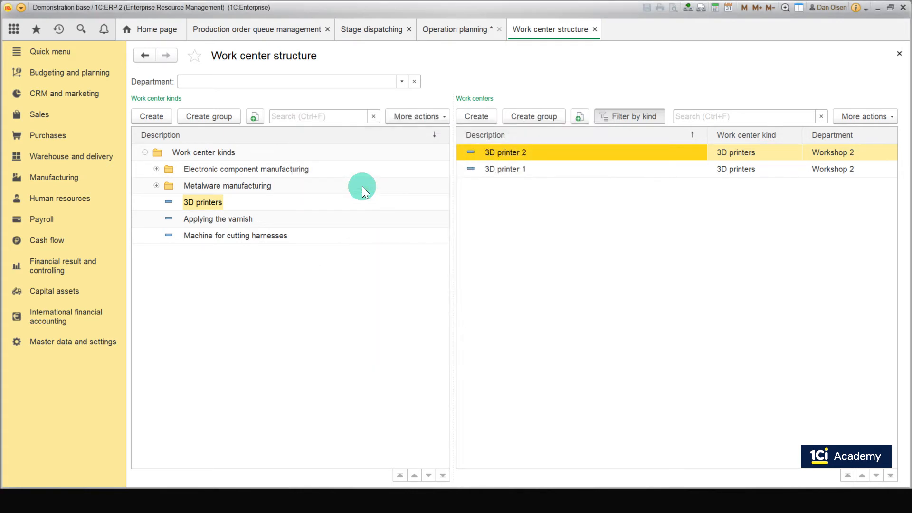
Step: Calculate the production timetable for Workshop 2 using the three selected planning models
click(446, 35)
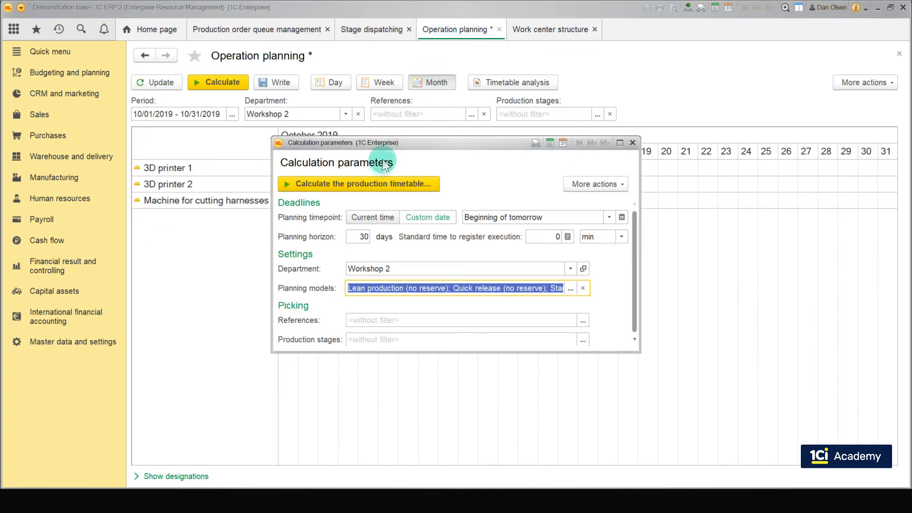
click(383, 181)
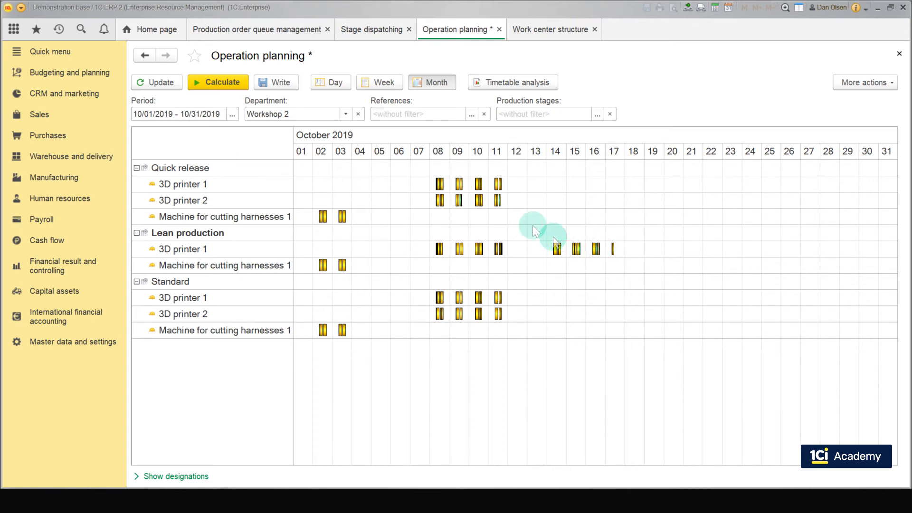
Step: Open the Equipment increase planning scenario from the Standard model's scenario choice and review its expanded fleet and work schedules
click(223, 83)
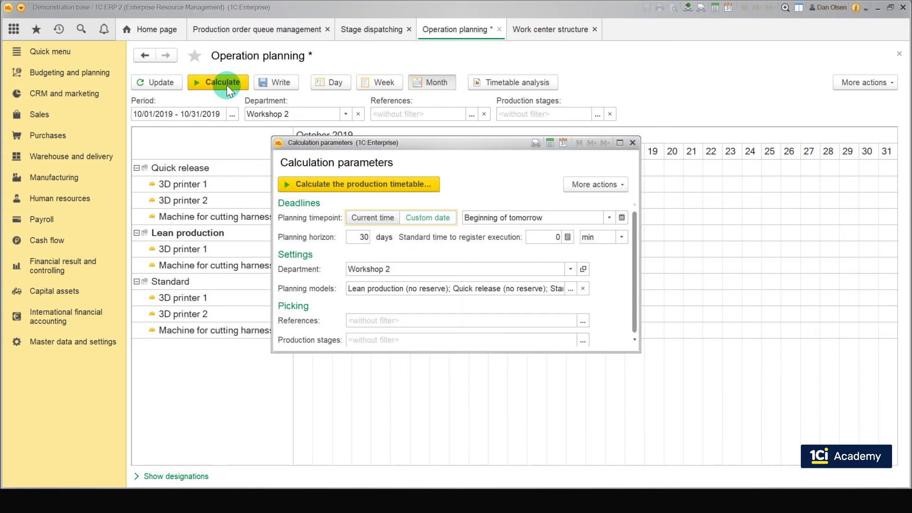
click(570, 288)
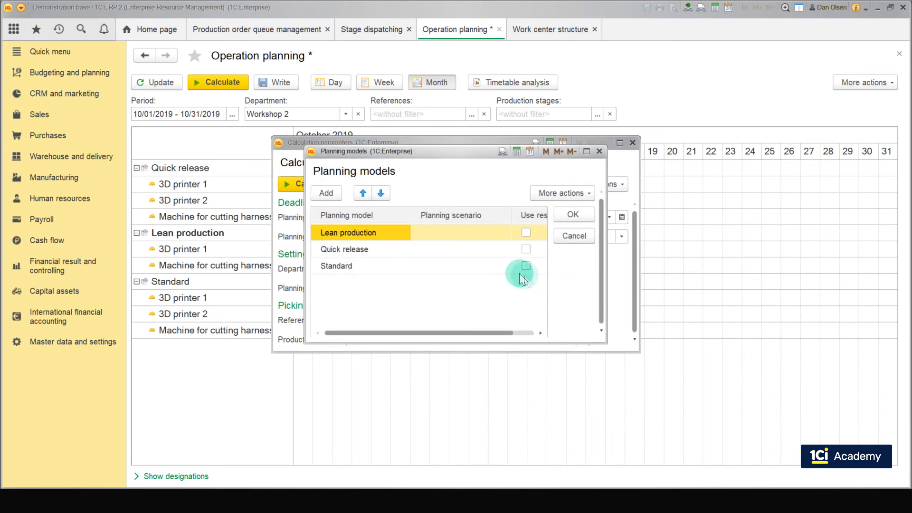
click(489, 266)
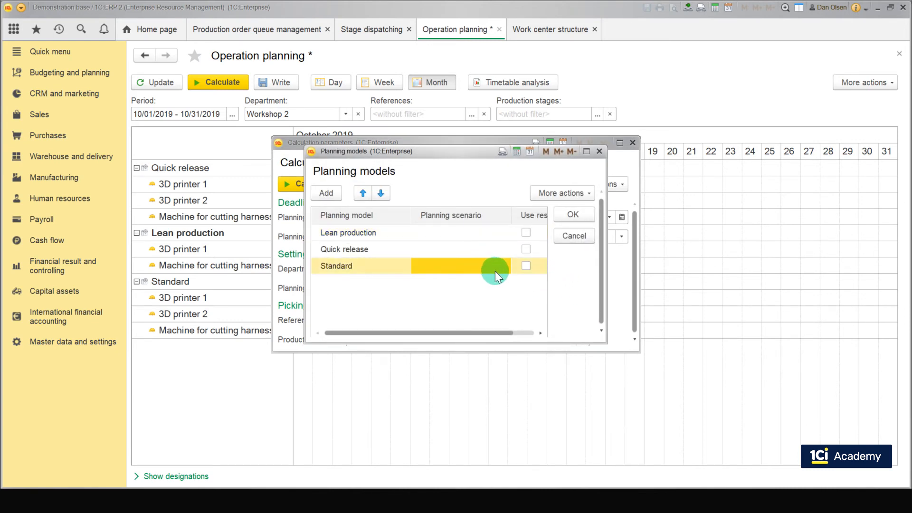
click(502, 267)
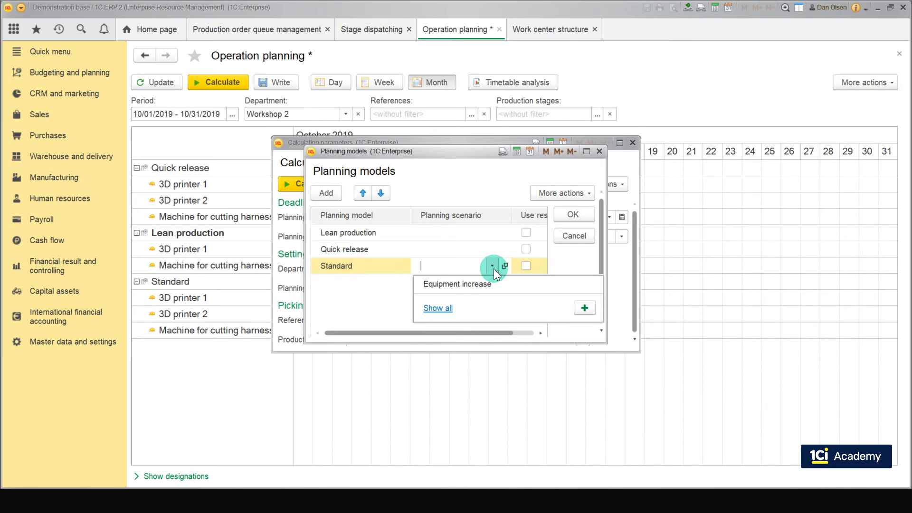
click(438, 308)
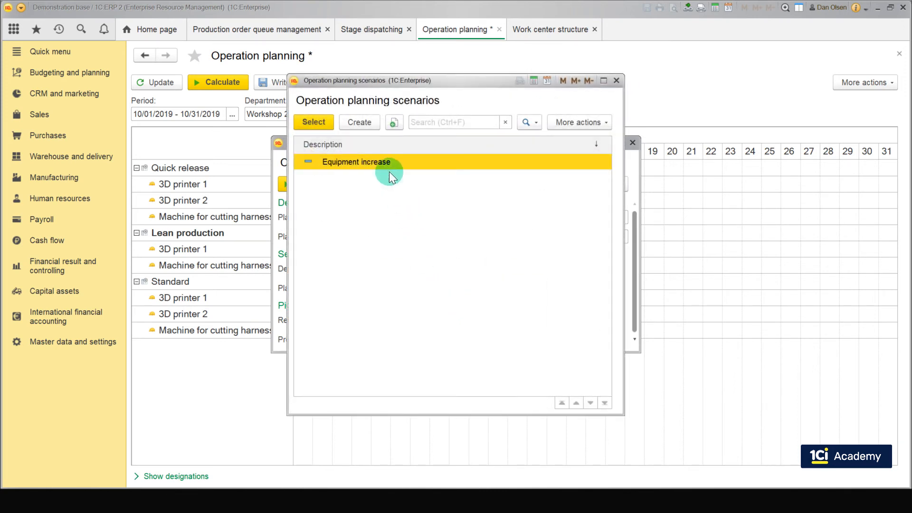
right_click(386, 164)
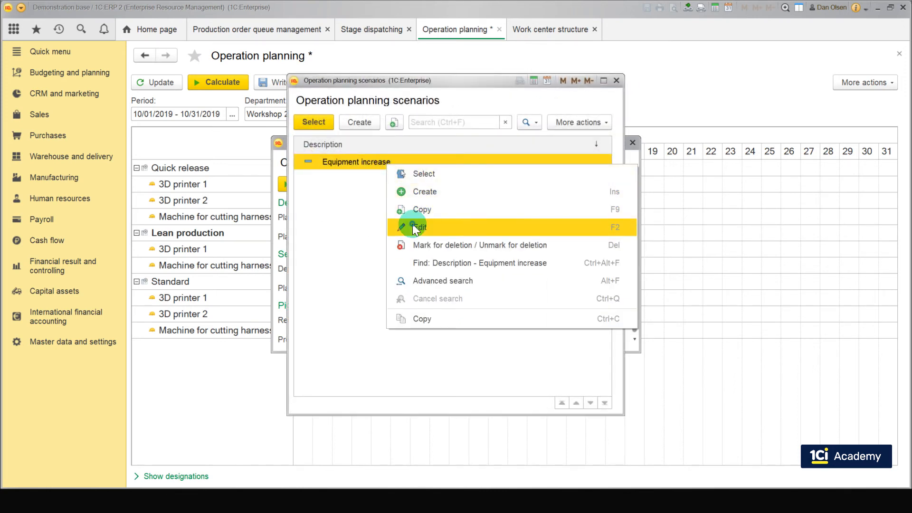
click(412, 223)
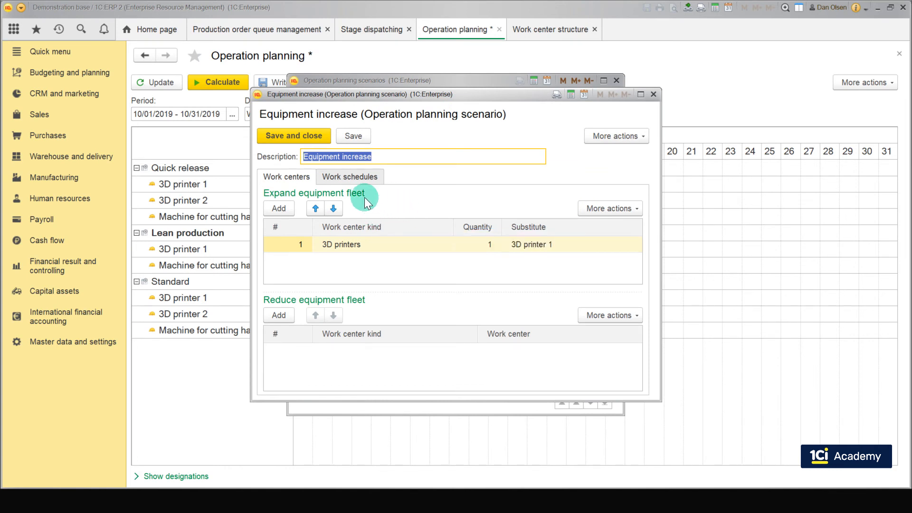
click(353, 246)
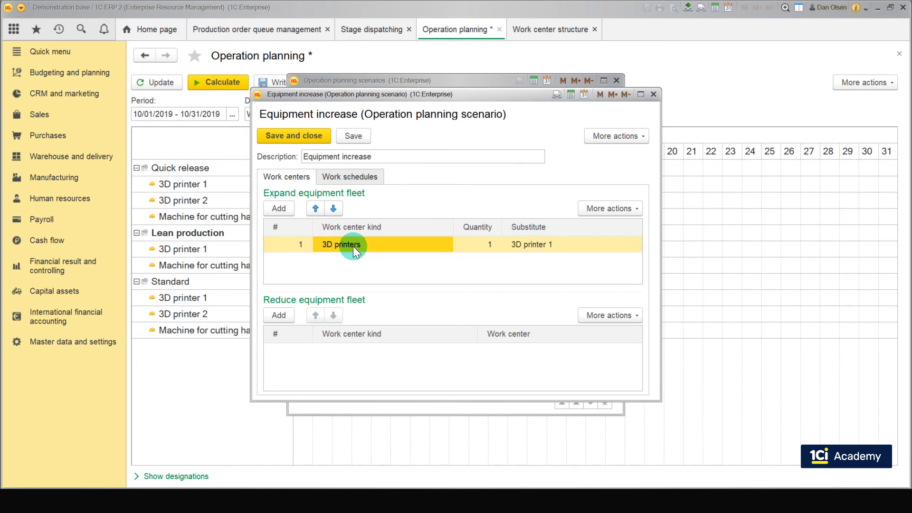
click(467, 243)
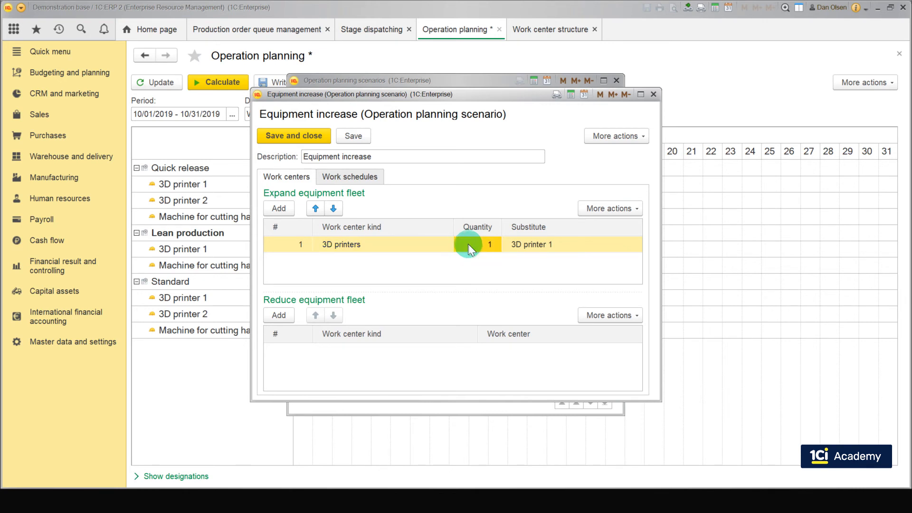
click(512, 247)
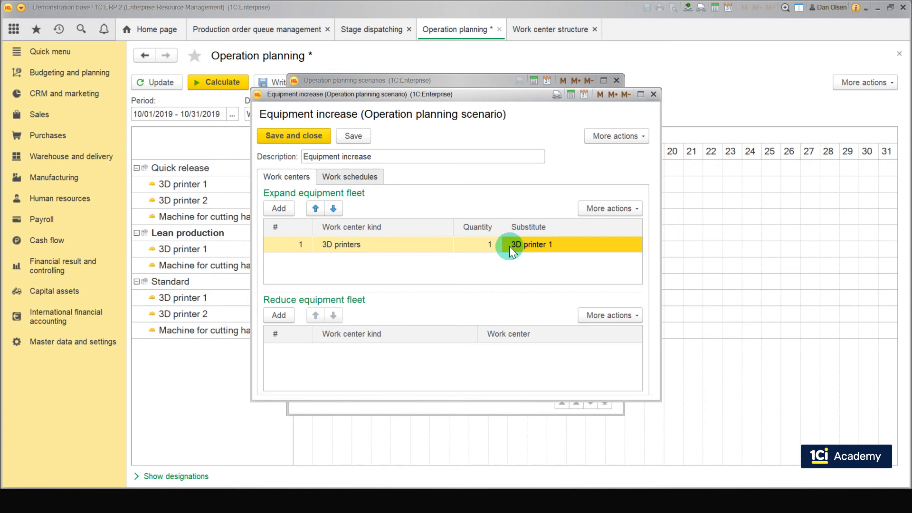
click(381, 178)
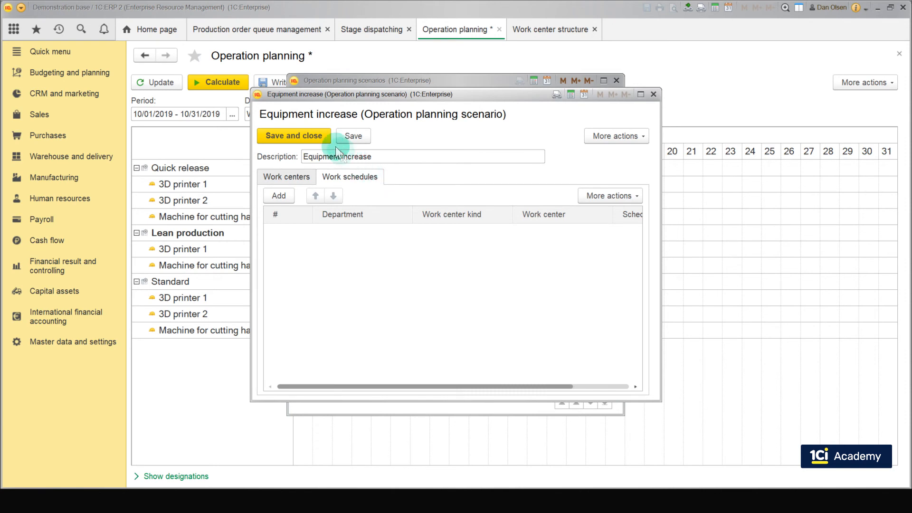
click(326, 136)
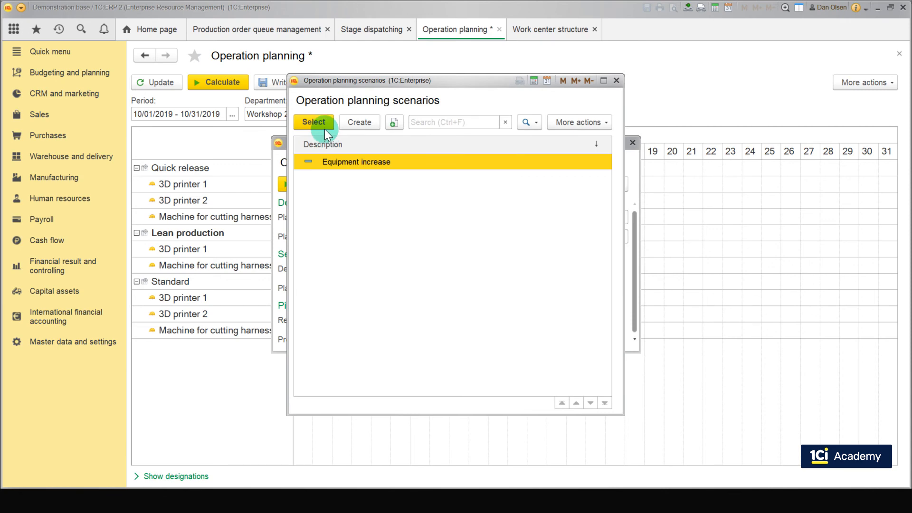
Step: Assign the Equipment increase scenario to the Standard planning model and recalculate the production timetable
click(325, 125)
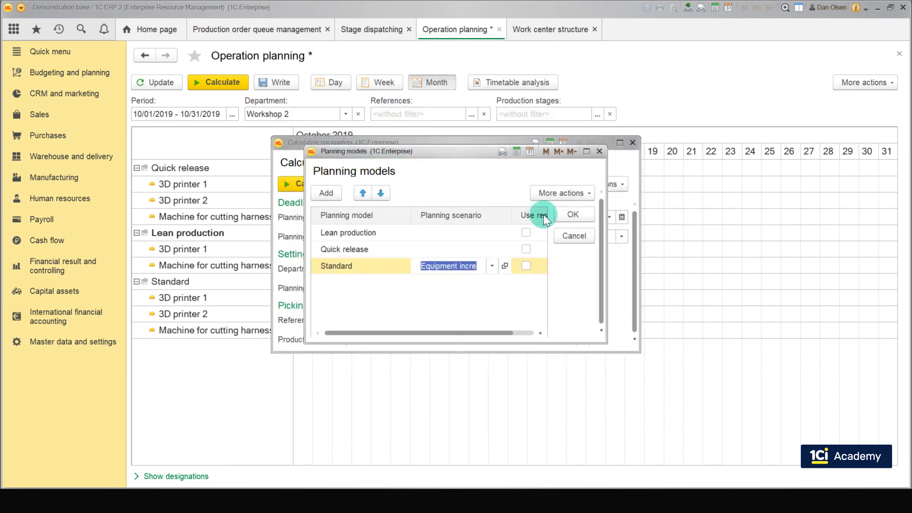
click(558, 218)
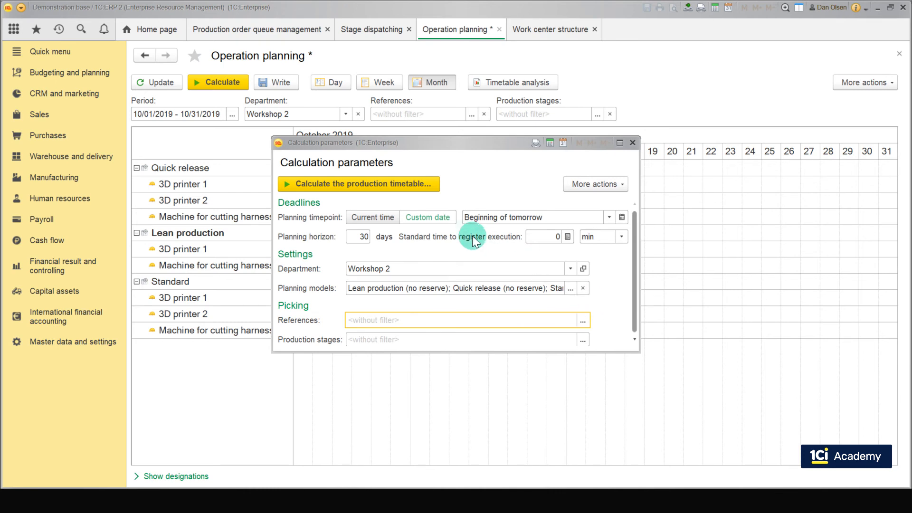
click(403, 185)
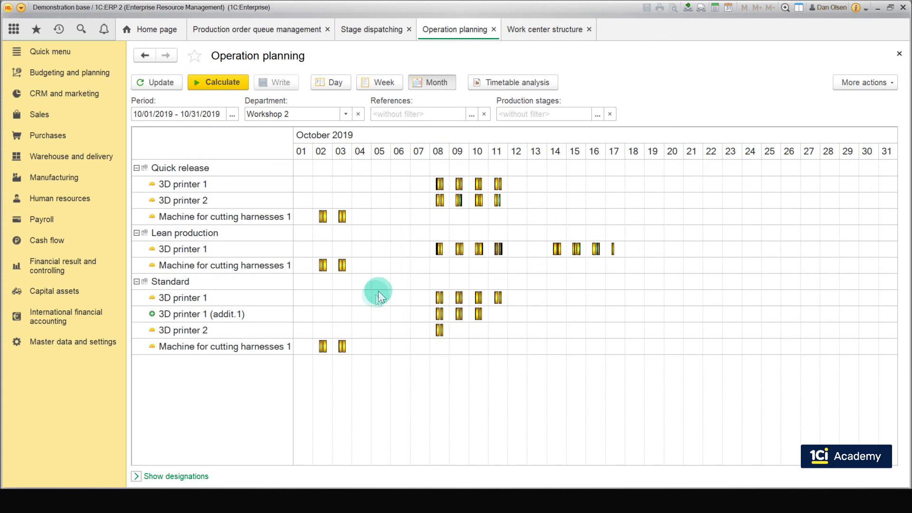
Step: Clear the planning models, recalculate the production timetable by default, and write the result
click(345, 312)
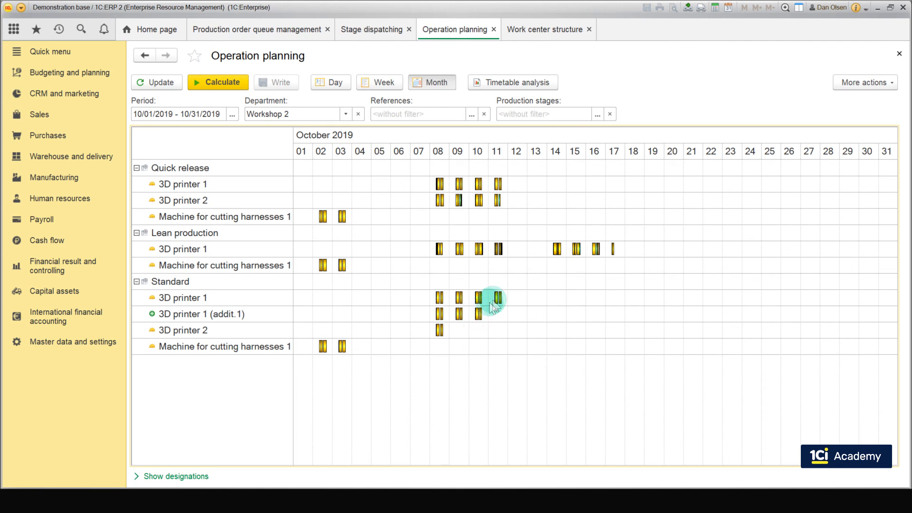
mouse_move(480, 314)
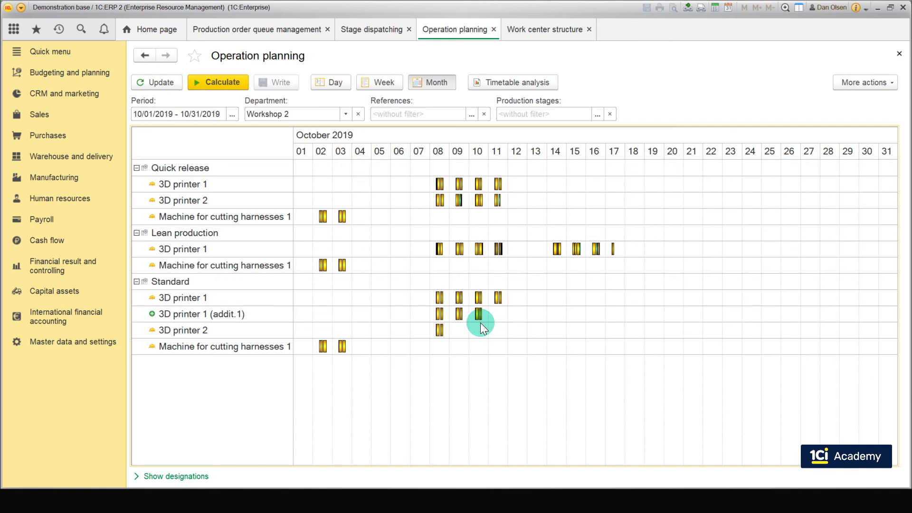
click(229, 85)
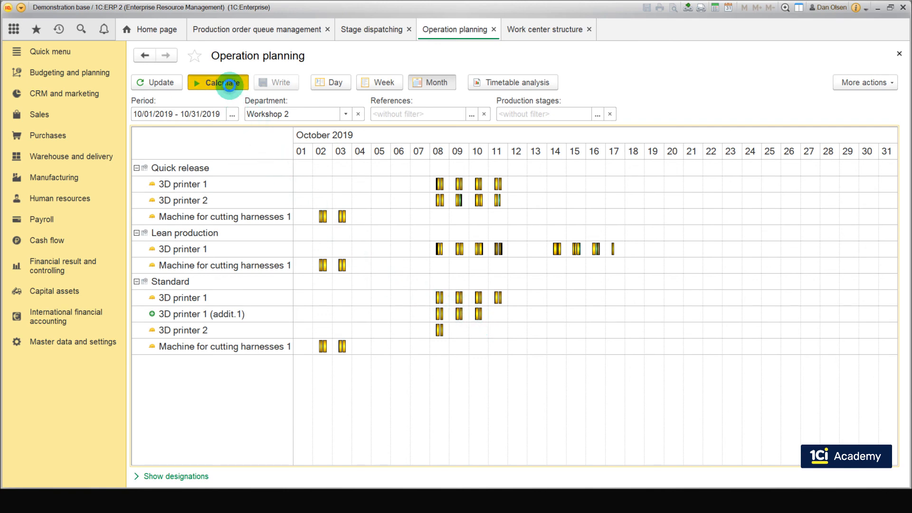
click(582, 290)
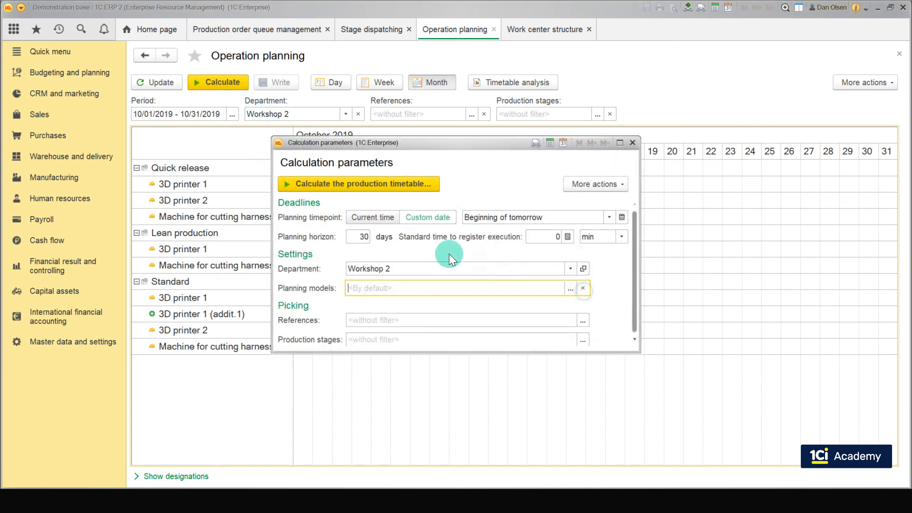
click(361, 186)
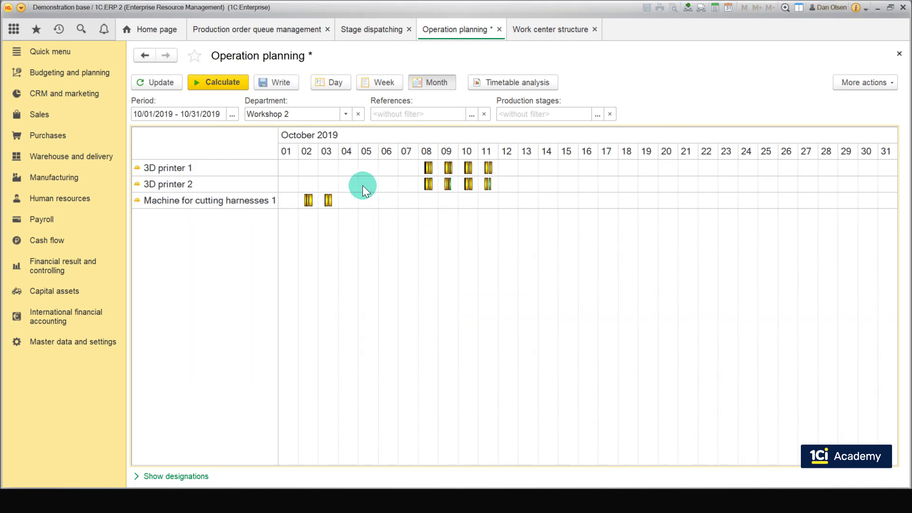
click(272, 84)
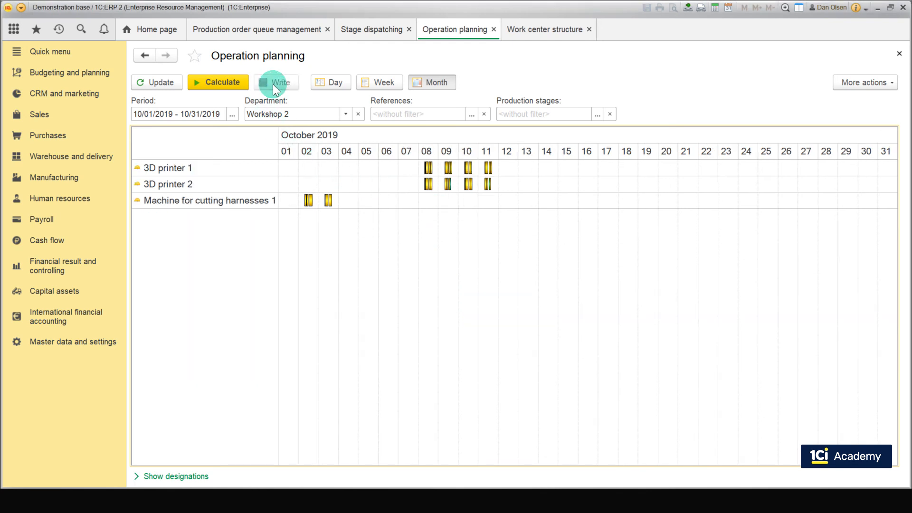
Step: Open the Schedule of production by orders manufacturing report and run it for October 2019
click(68, 178)
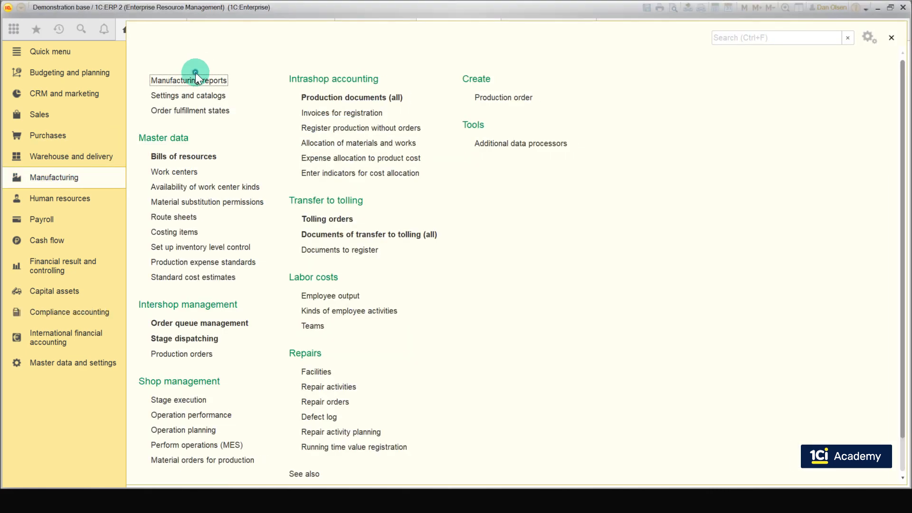
click(191, 82)
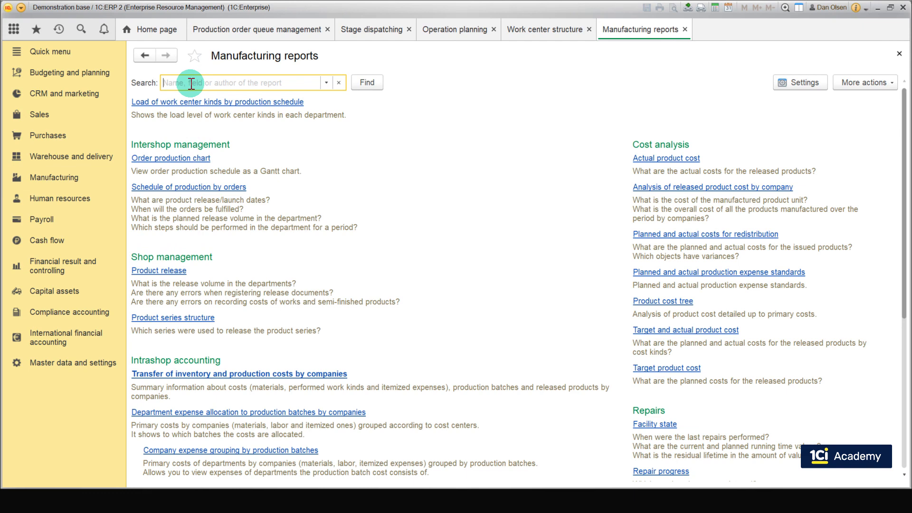
click(203, 185)
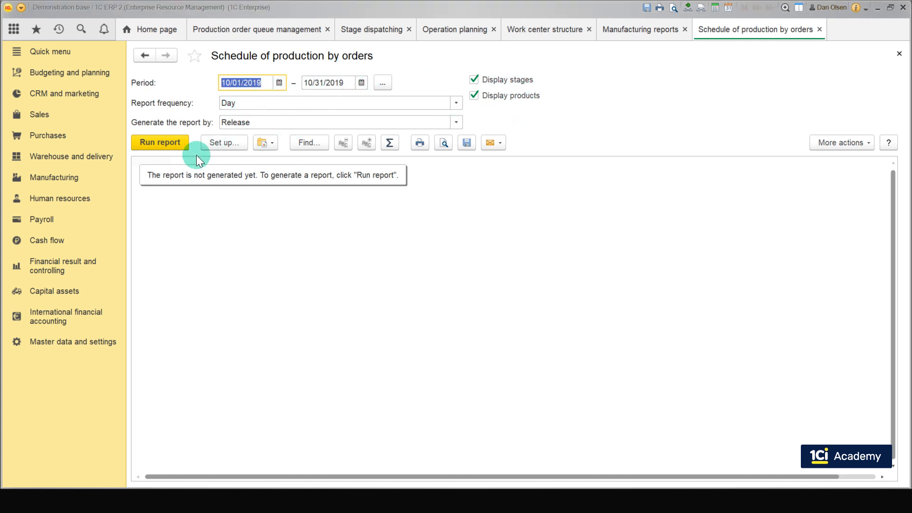
click(185, 144)
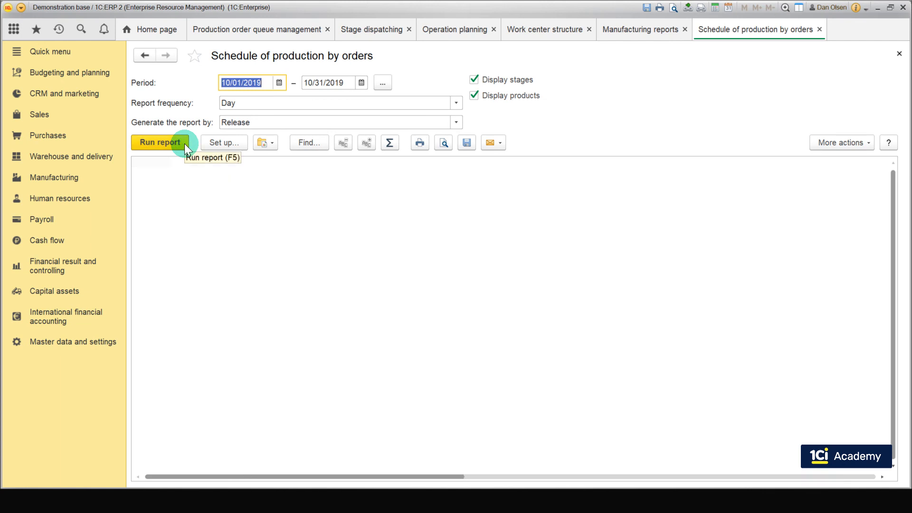
click(138, 186)
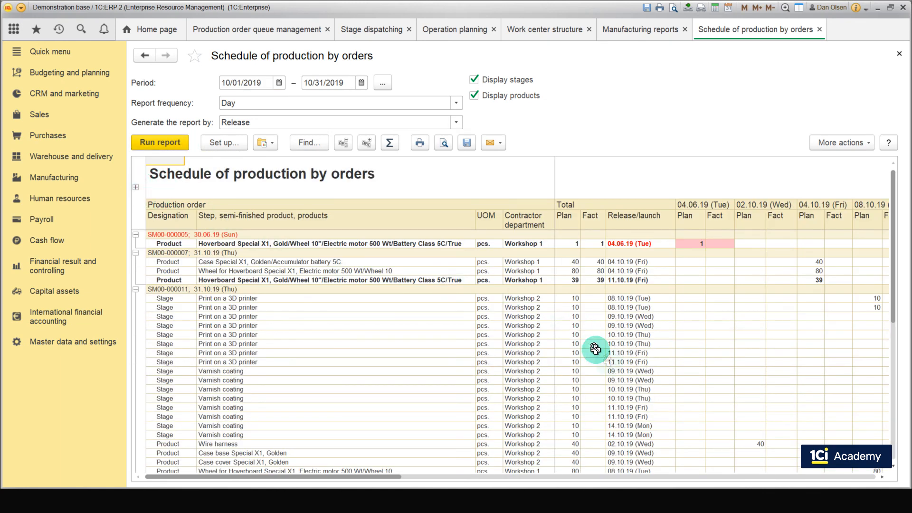